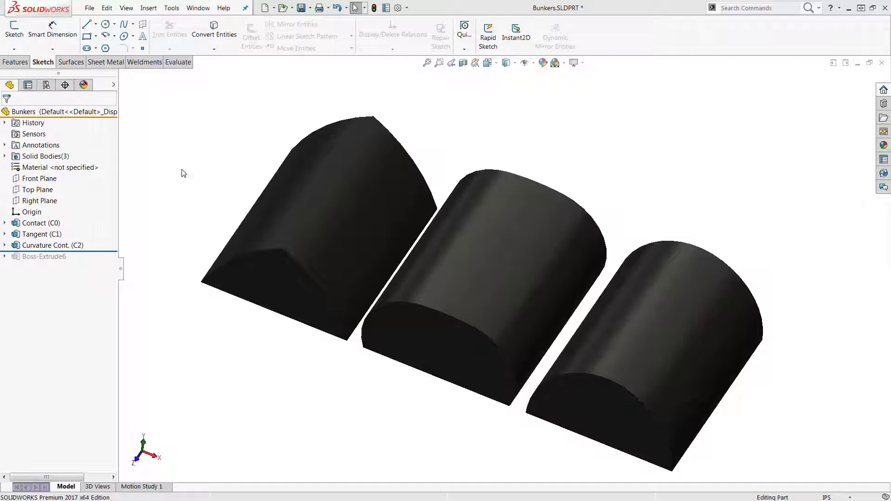
# - Inspect the Contact (C0) and Tangent (C1) profile sketches face-on, exiting each afterwards
pyautogui.click(51, 223)
pyautogui.click(74, 199)
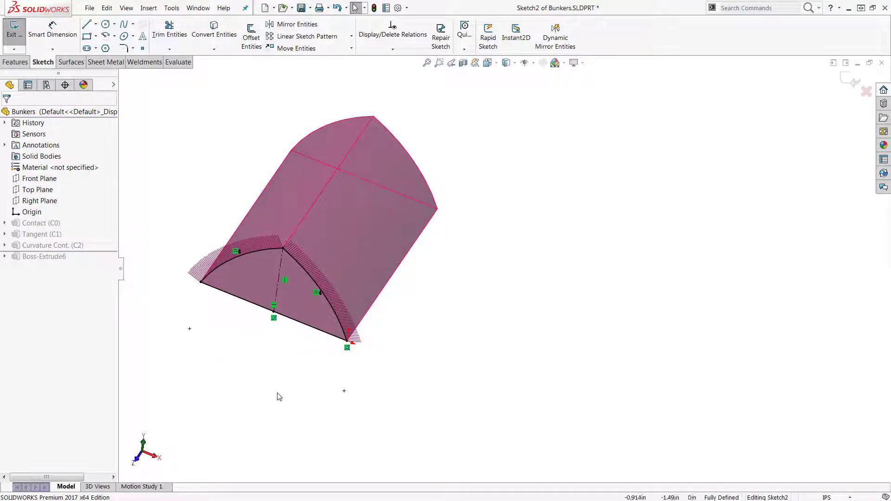
pyautogui.hotkey('ctrl', '1')
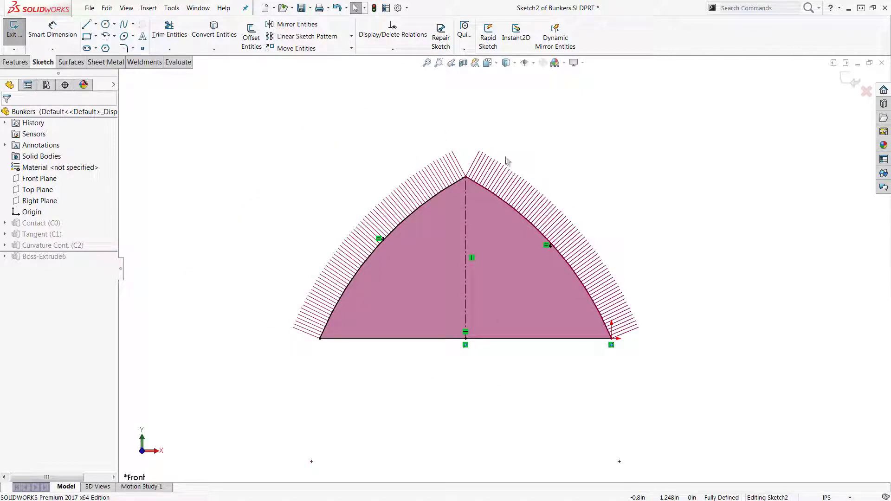
pyautogui.click(851, 80)
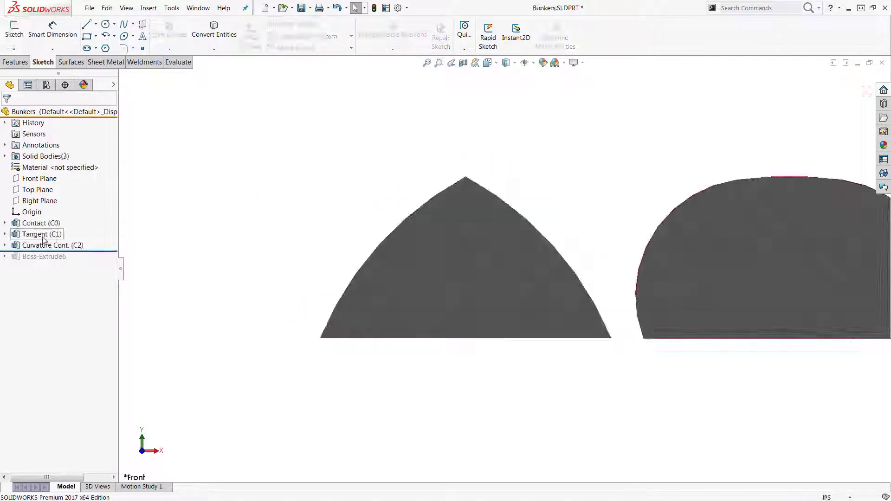
pyautogui.click(42, 234)
pyautogui.click(65, 208)
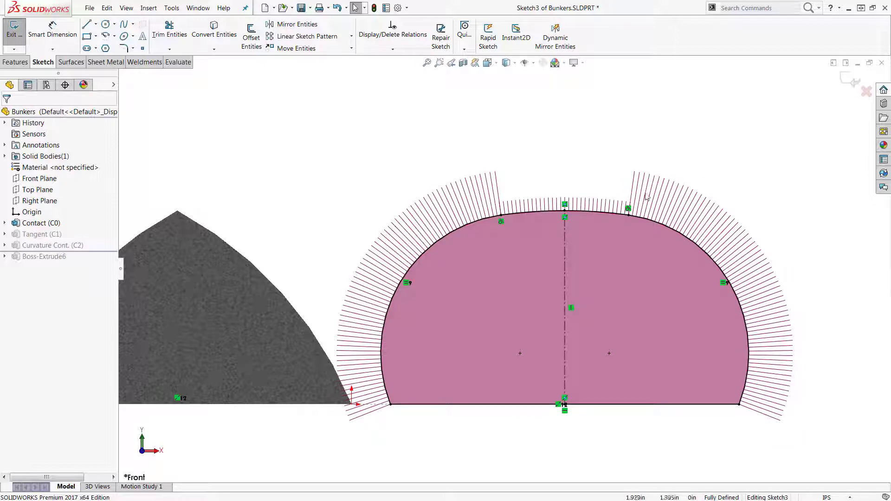
pyautogui.click(850, 80)
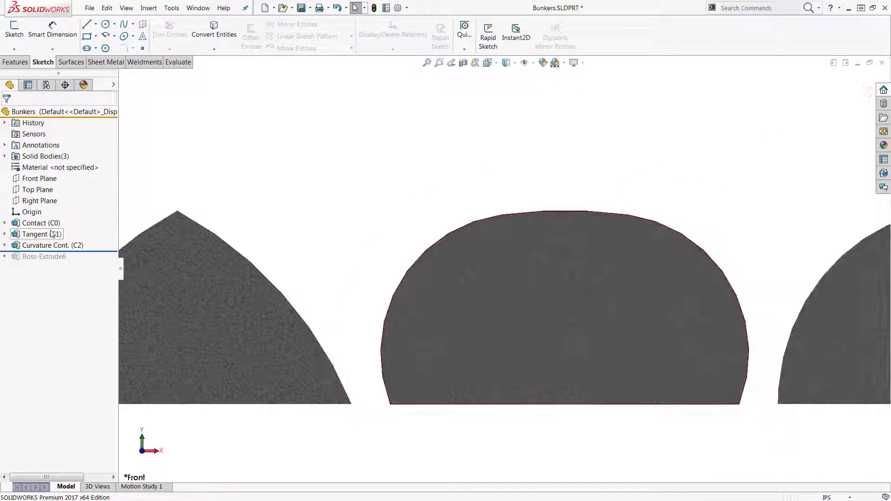
# - Review the Curvature Cont. (C2) profile sketch with all three bunkers fitted in view, then exit
pyautogui.click(46, 245)
pyautogui.click(86, 216)
pyautogui.press('f')
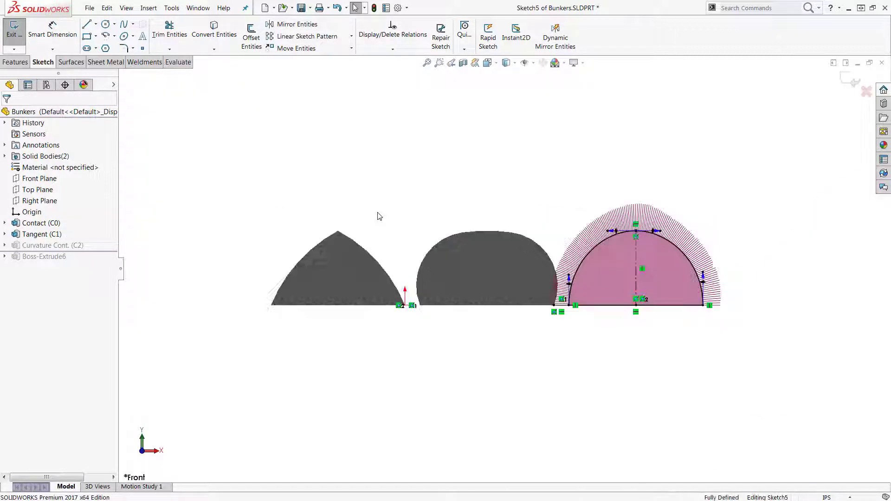
pyautogui.scroll(-5, 581, 313)
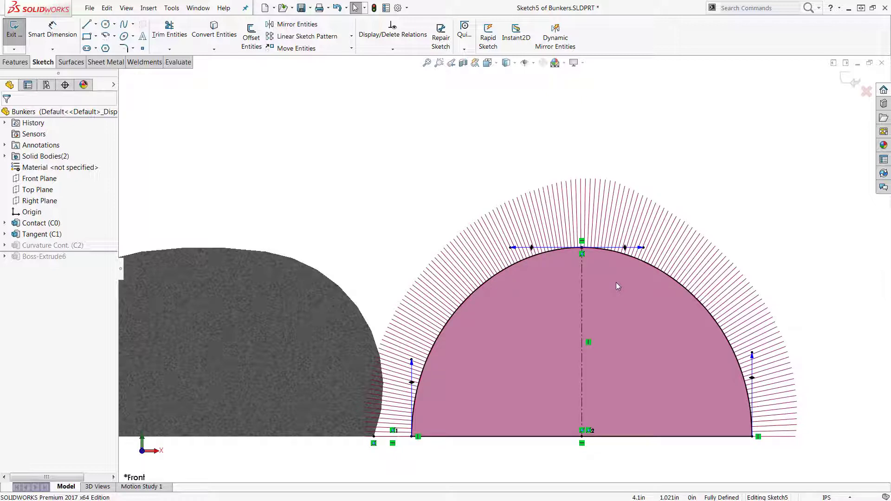
pyautogui.click(853, 81)
# - Display zebra stripes on the three bunker bodies in isometric view and accept the settings
pyautogui.hotkey('ctrl', '7')
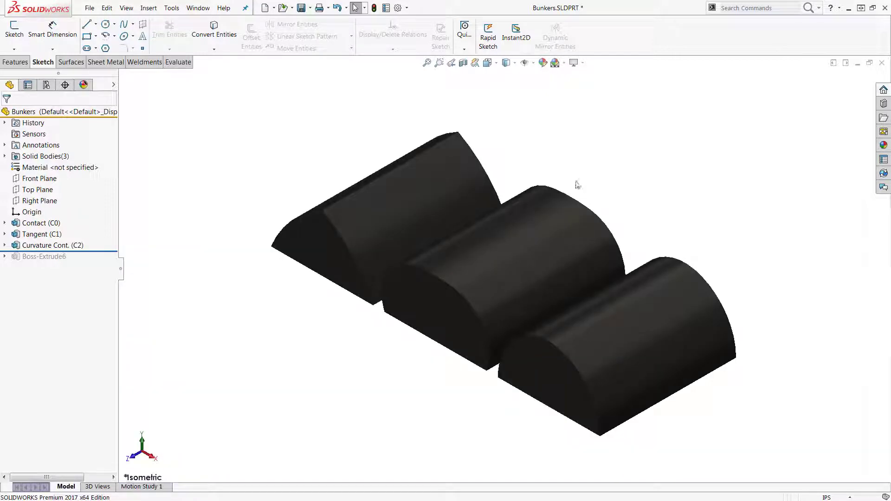
pyautogui.click(126, 7)
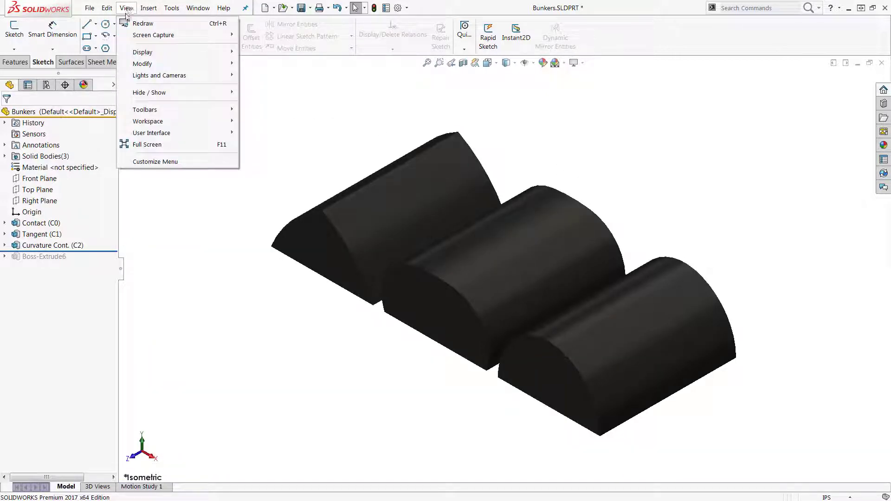
pyautogui.moveTo(184, 52)
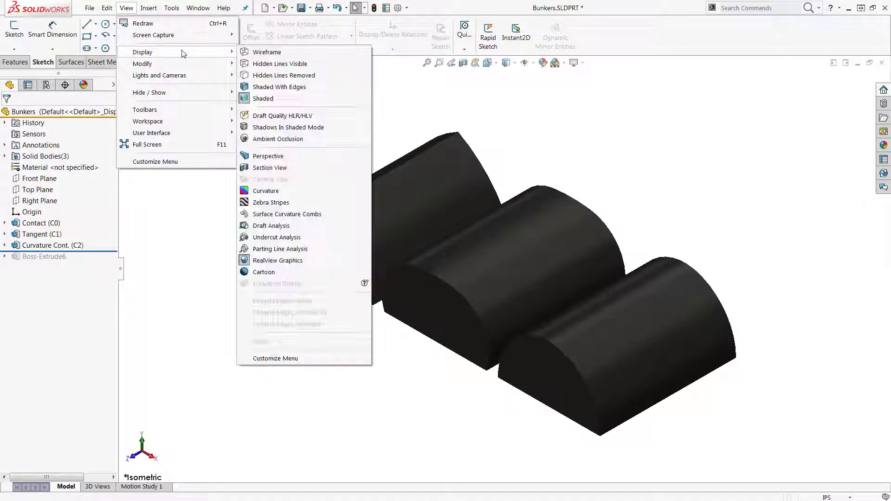
pyautogui.click(286, 204)
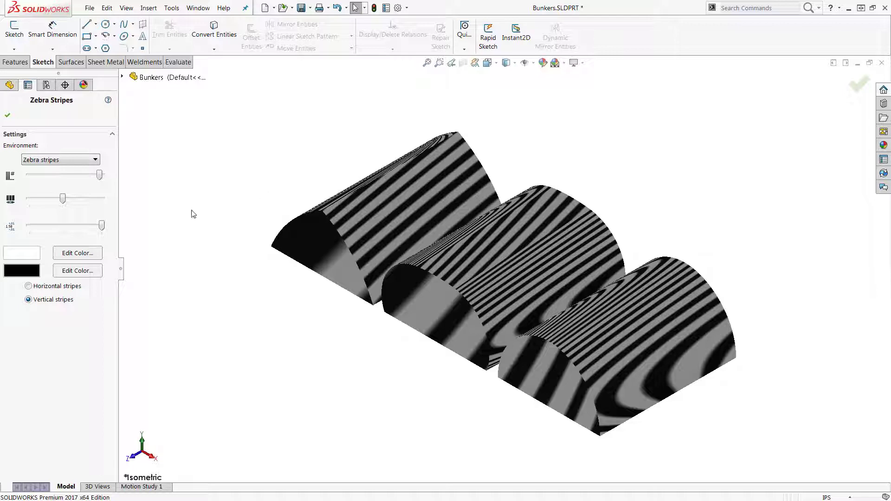
pyautogui.click(7, 115)
pyautogui.moveTo(330, 329)
pyautogui.mouseDown(button='middle')
pyautogui.moveTo(354, 288)
pyautogui.moveTo(366, 362)
pyautogui.moveTo(340, 324)
pyautogui.mouseUp(button='middle')
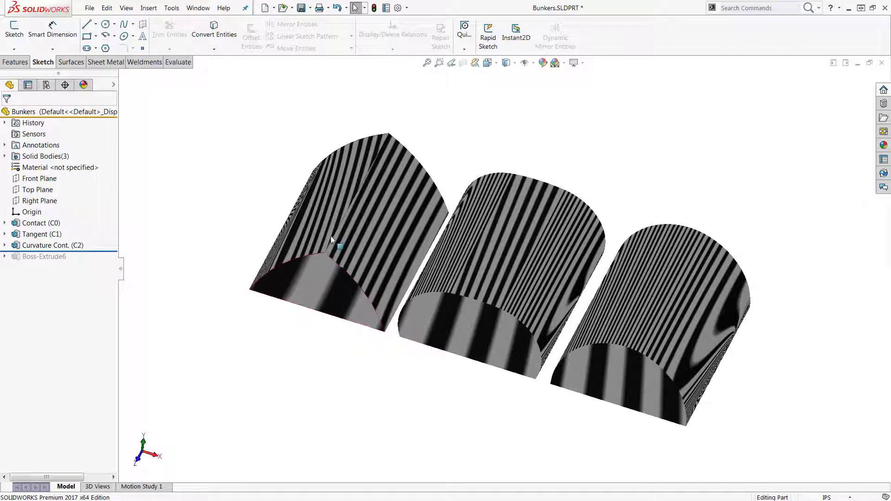
pyautogui.click(335, 239)
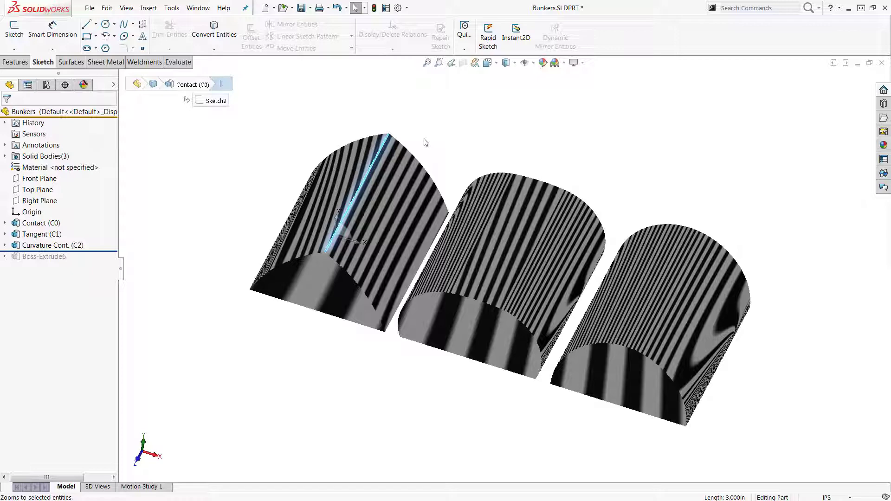
pyautogui.moveTo(343, 302); pyautogui.dragTo(345, 343, button='middle')
pyautogui.moveTo(329, 256); pyautogui.dragTo(514, 288, button='middle')
pyautogui.click(513, 288)
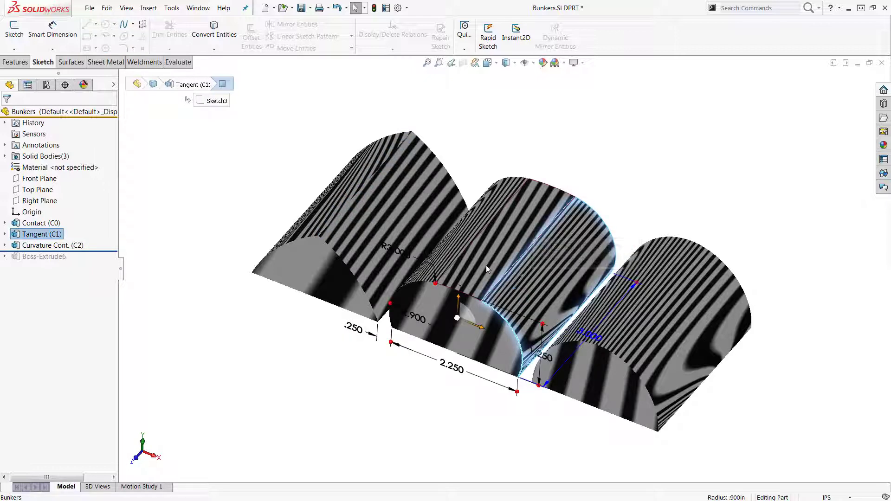
pyautogui.click(580, 185)
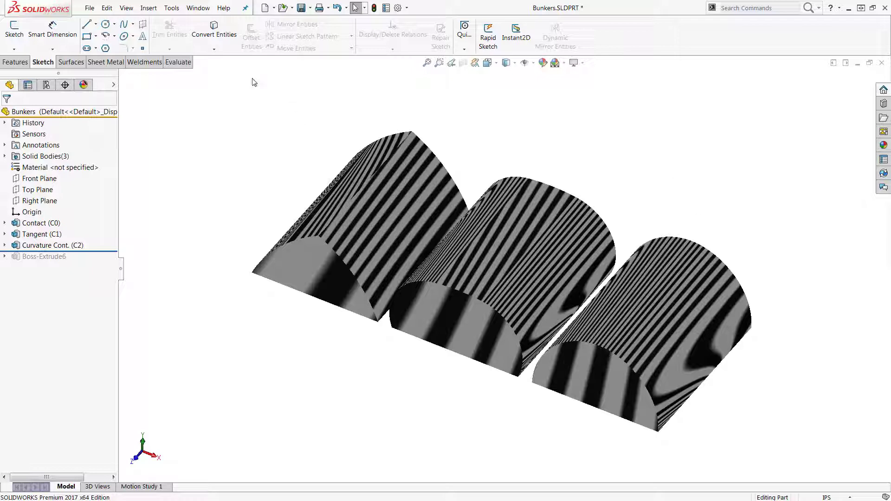
# - Switch off Zebra Stripes and turn on Curvature display for the three bunker bodies
pyautogui.click(127, 8)
pyautogui.moveTo(204, 52)
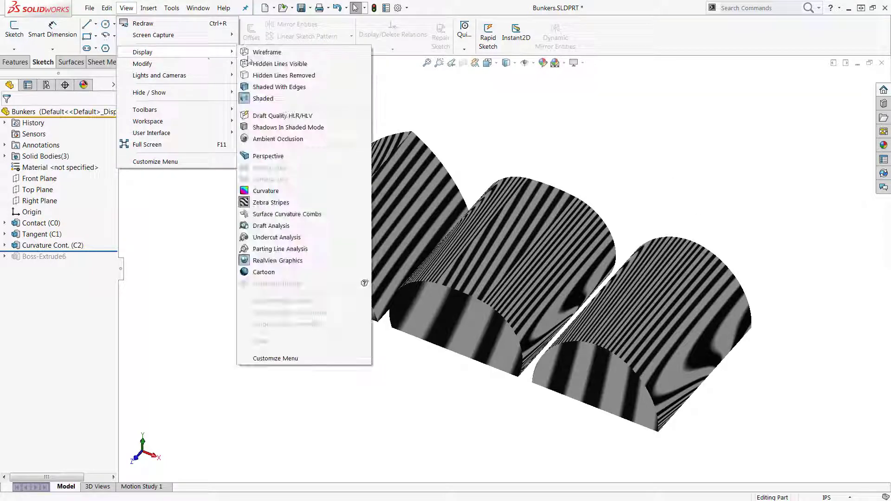
pyautogui.click(278, 206)
pyautogui.click(127, 8)
pyautogui.moveTo(153, 52)
pyautogui.click(277, 191)
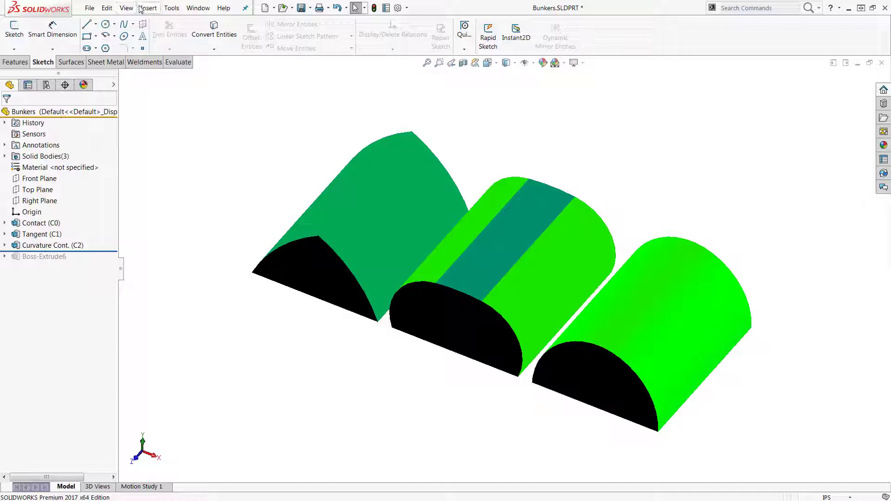
# - Switch to the Raised Degree part and draw a spline from the curve's end point down to the vertical line
pyautogui.moveTo(654, 321)
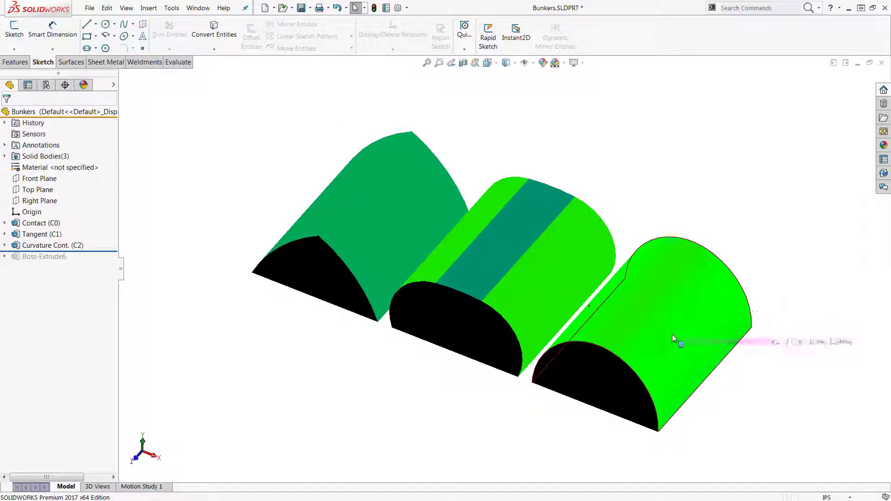
pyautogui.hotkey('ctrl', 'Tab')
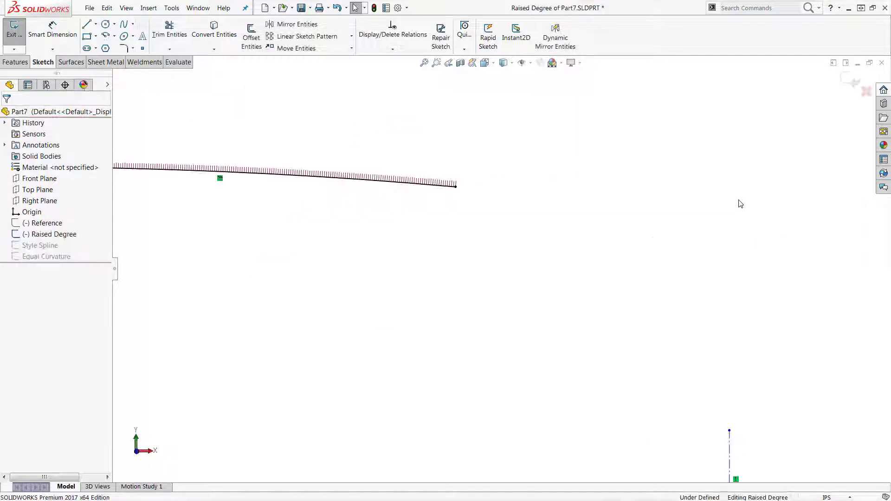
pyautogui.scroll(1, 599, 306)
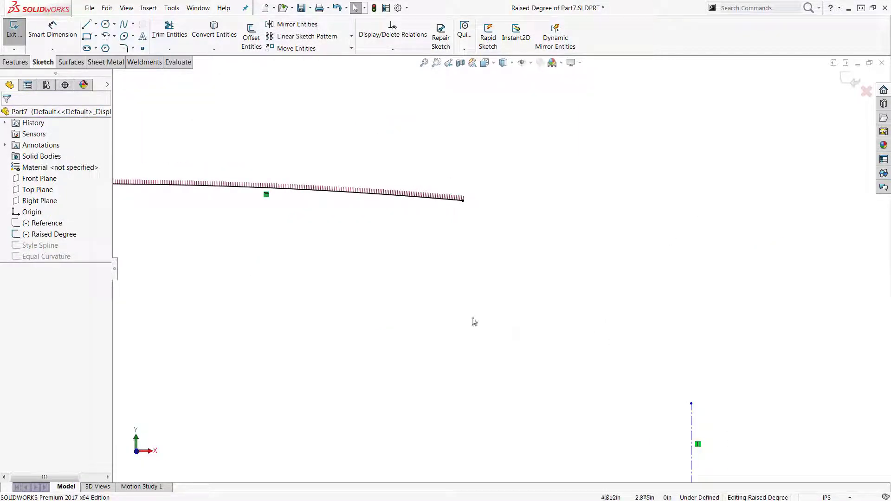
pyautogui.click(123, 24)
pyautogui.click(463, 200)
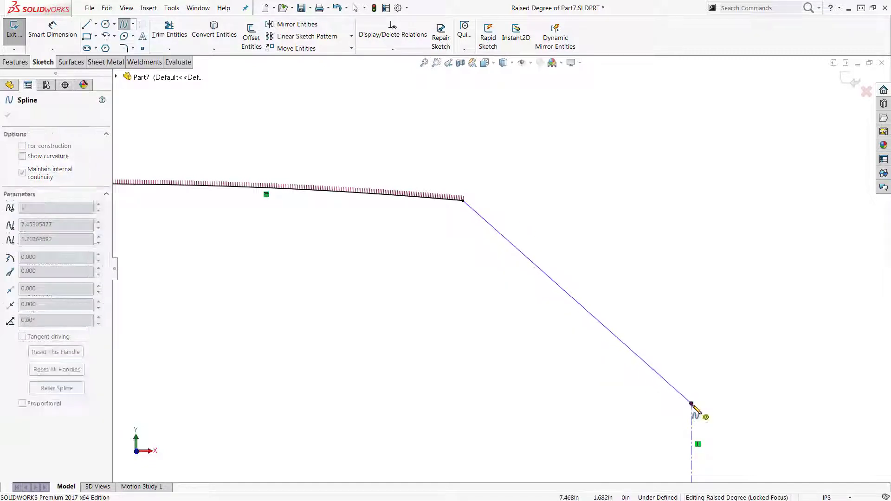
pyautogui.rightClick(692, 403)
pyautogui.click(724, 416)
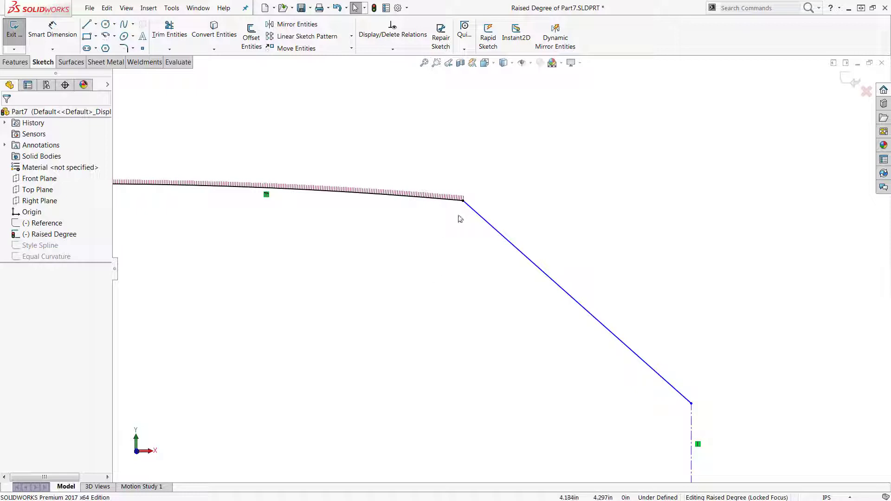
# - Apply an Equal Curvature relation where the curve and new spline meet
pyautogui.click(464, 202)
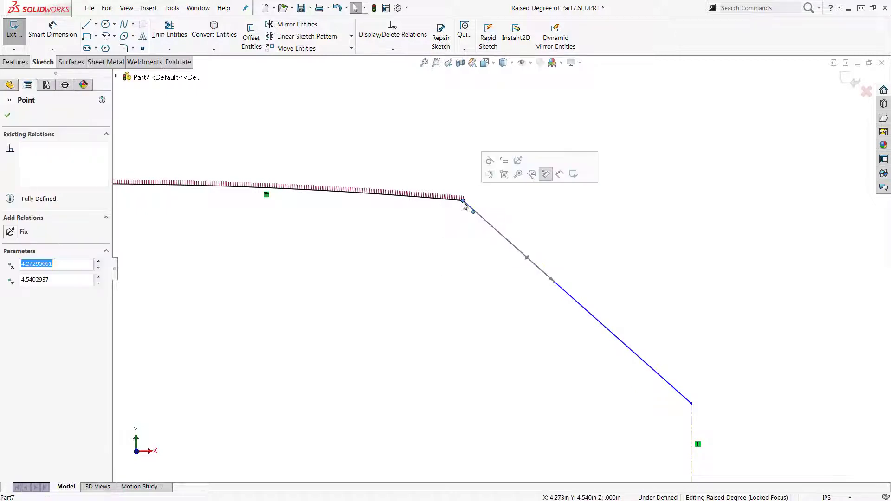
pyautogui.click(505, 164)
pyautogui.click(533, 291)
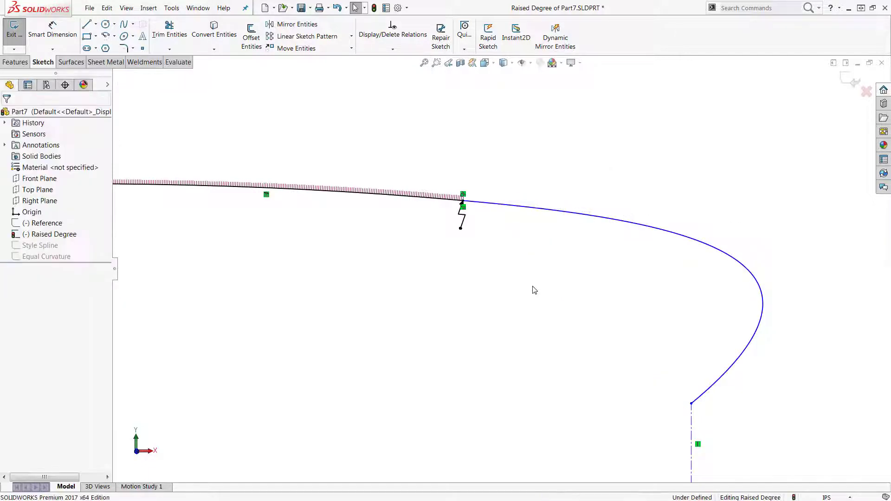
# - Show curvature combs on the spline and drag its end tangent handle to reshape it
pyautogui.rightClick(652, 233)
pyautogui.click(691, 446)
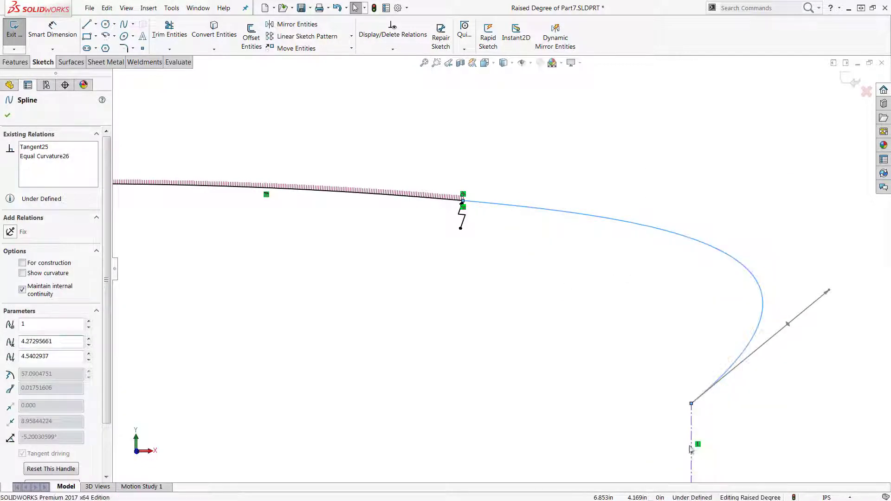
pyautogui.click(522, 293)
pyautogui.click(699, 403)
pyautogui.moveTo(830, 292); pyautogui.dragTo(689, 305)
pyautogui.click(508, 255)
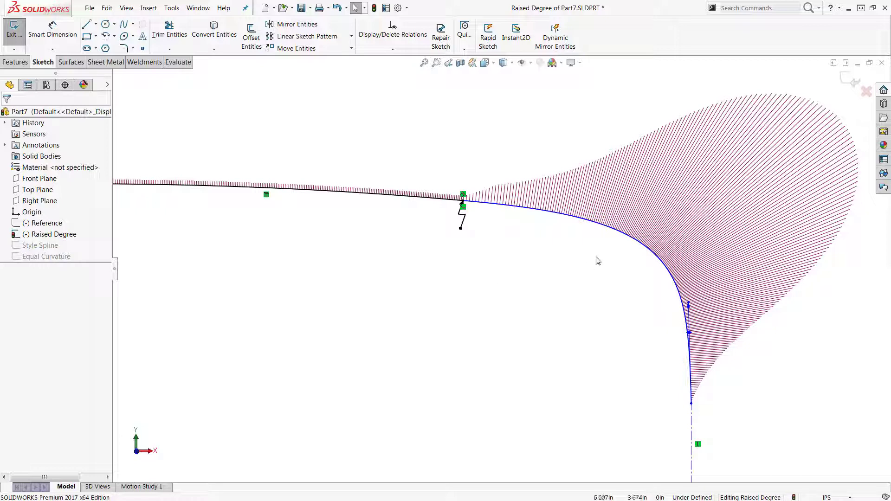
# - Add a curvature control at the spline's lower end, then select the spline to reveal its degree options
pyautogui.rightClick(617, 232)
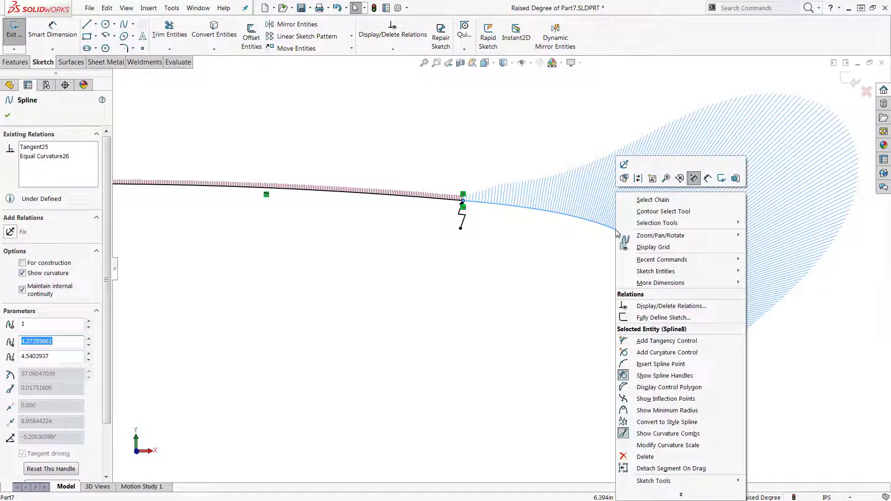
pyautogui.click(641, 353)
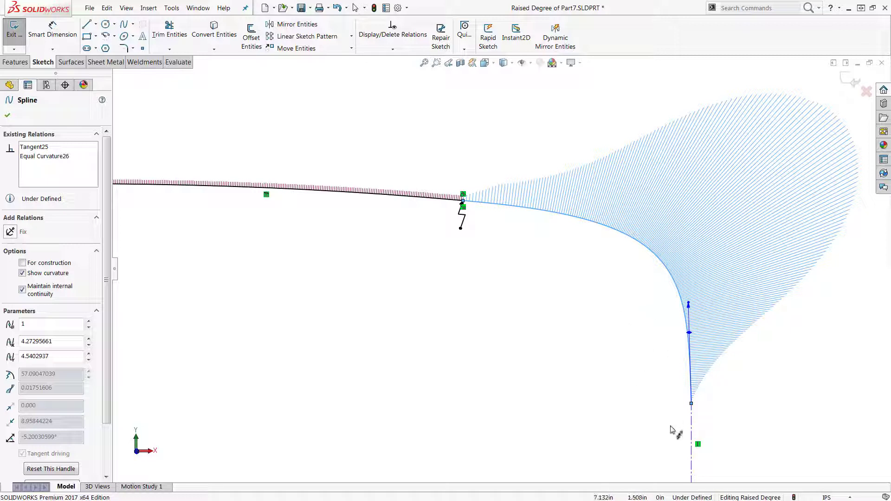
pyautogui.press('Escape')
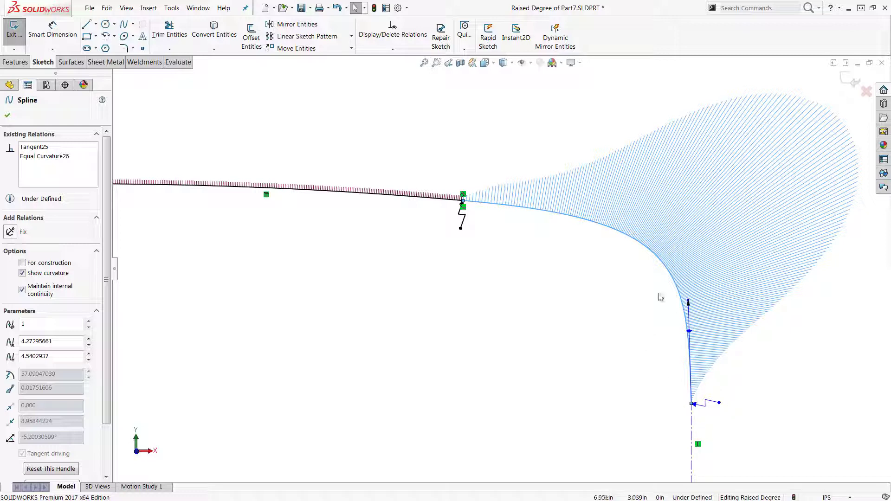
pyautogui.click(664, 271)
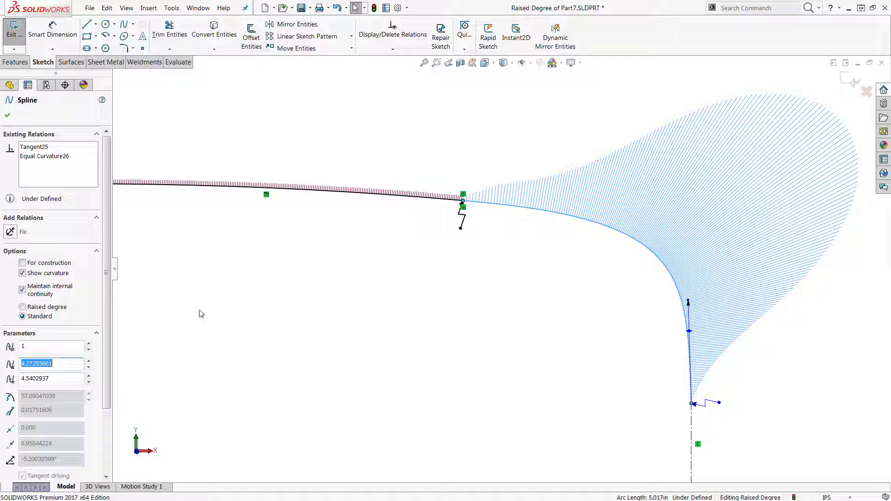
# - Switch the spline to the Raised degree option in the Spline PropertyManager
pyautogui.click(60, 309)
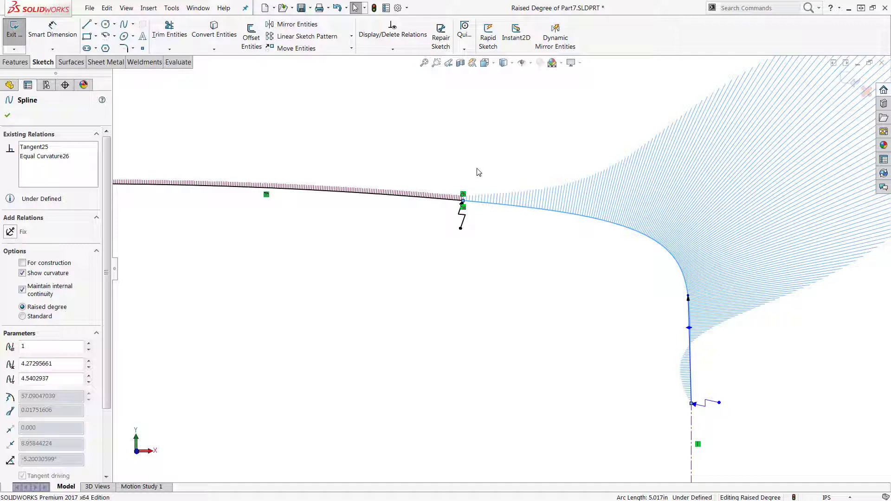
# - Exit the current sketch and open the Style Spline sketch for editing
pyautogui.click(853, 80)
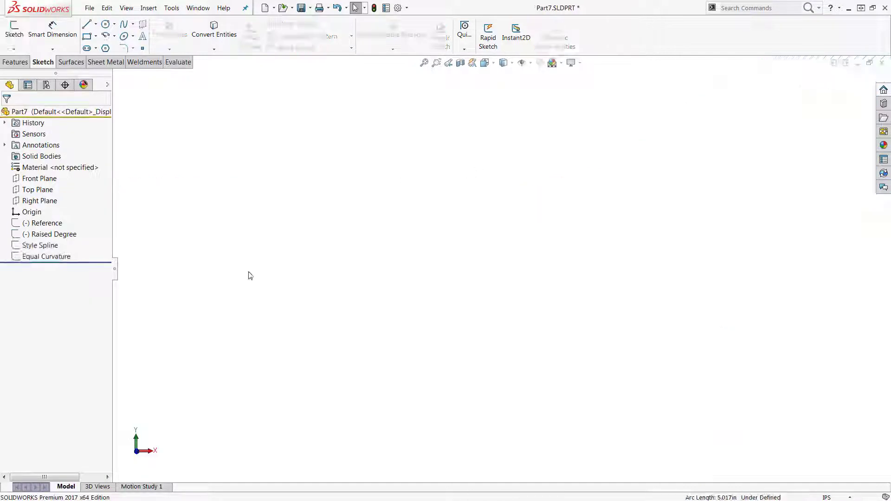
pyautogui.click(46, 245)
pyautogui.click(58, 218)
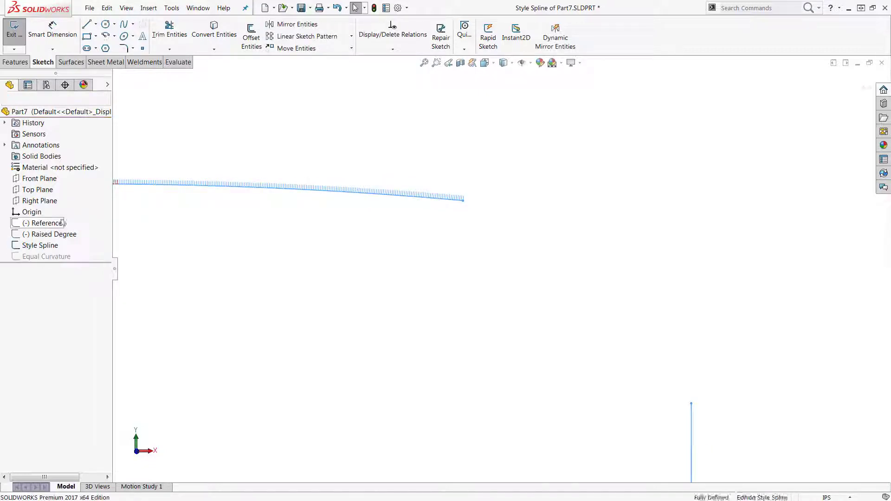
# - Draw a style spline from the curve's end through control points to the vertical line's top, showing its curvature comb
pyautogui.click(133, 25)
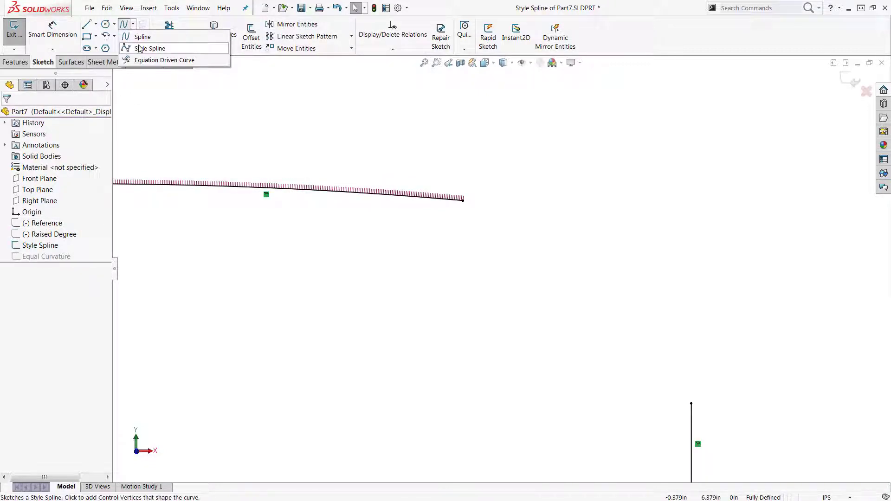
pyautogui.click(135, 48)
pyautogui.click(465, 200)
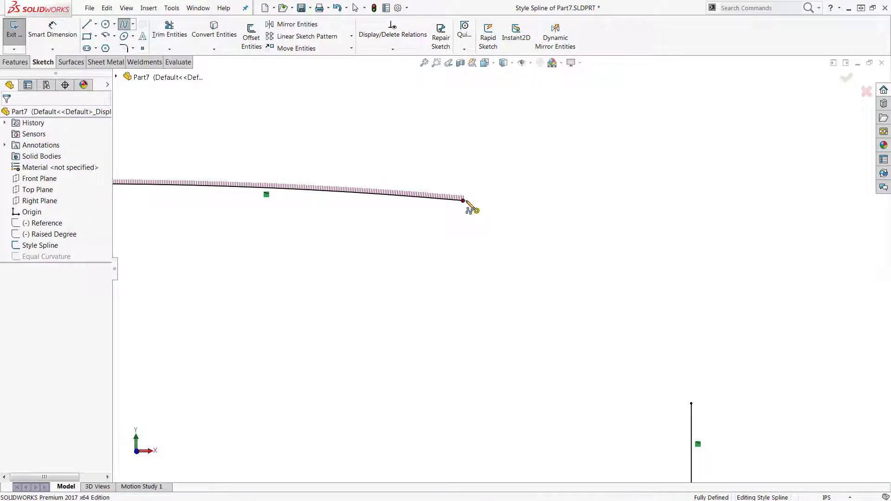
pyautogui.click(532, 216)
pyautogui.click(654, 271)
pyautogui.click(678, 352)
pyautogui.click(691, 404)
pyautogui.rightClick(694, 408)
pyautogui.click(709, 410)
pyautogui.rightClick(561, 239)
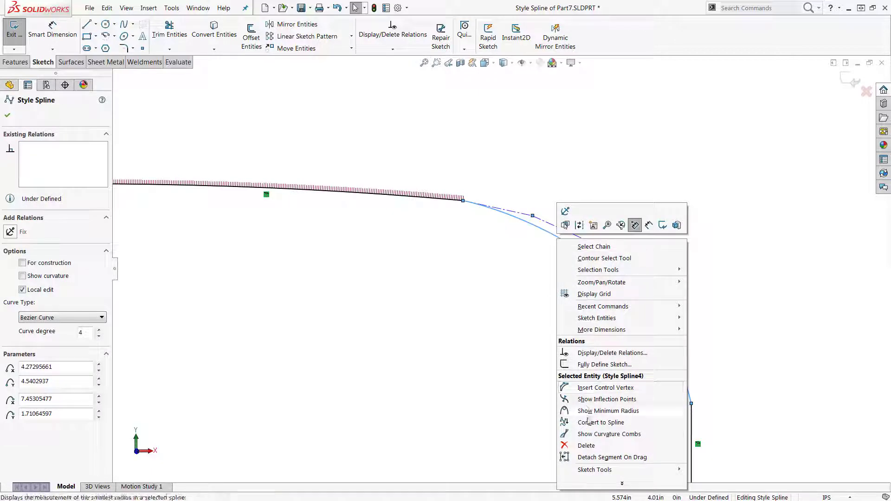
pyautogui.click(609, 434)
# - Add Equal Curvature at the join and drag control vertices to even out the curvature comb
pyautogui.click(463, 201)
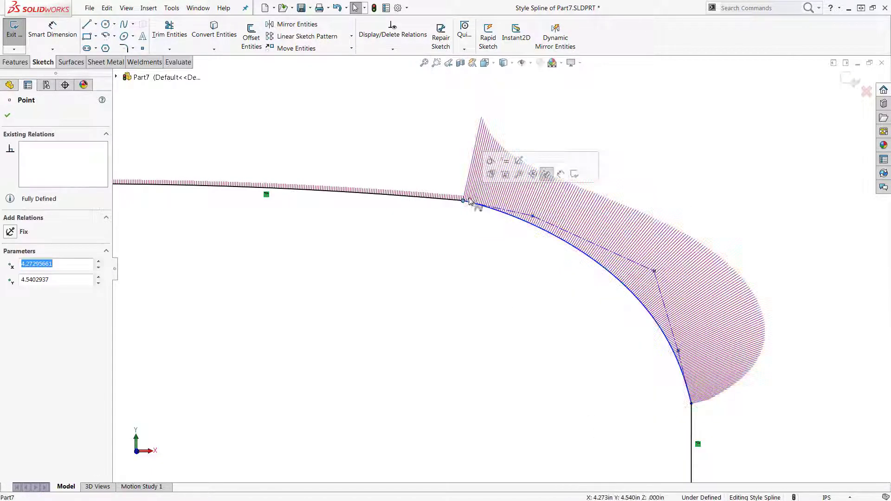
pyautogui.click(503, 172)
pyautogui.click(679, 352)
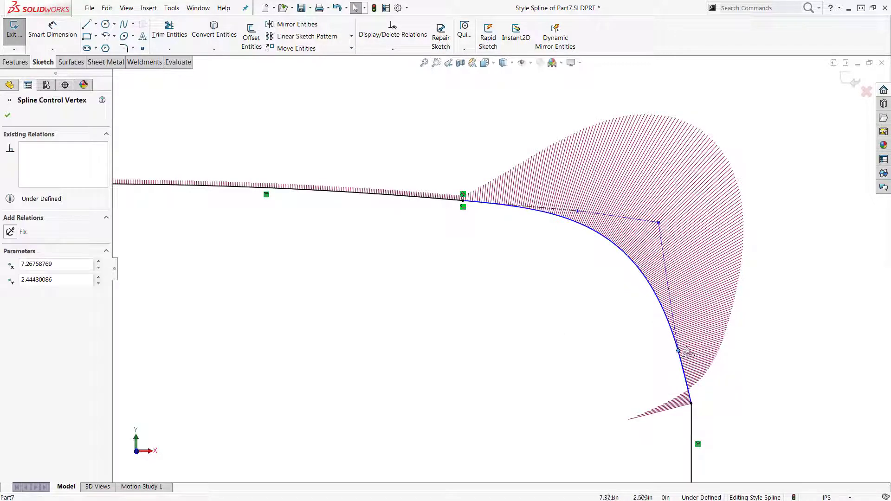
pyautogui.moveTo(678, 352); pyautogui.dragTo(696, 324)
pyautogui.moveTo(659, 223); pyautogui.dragTo(685, 227)
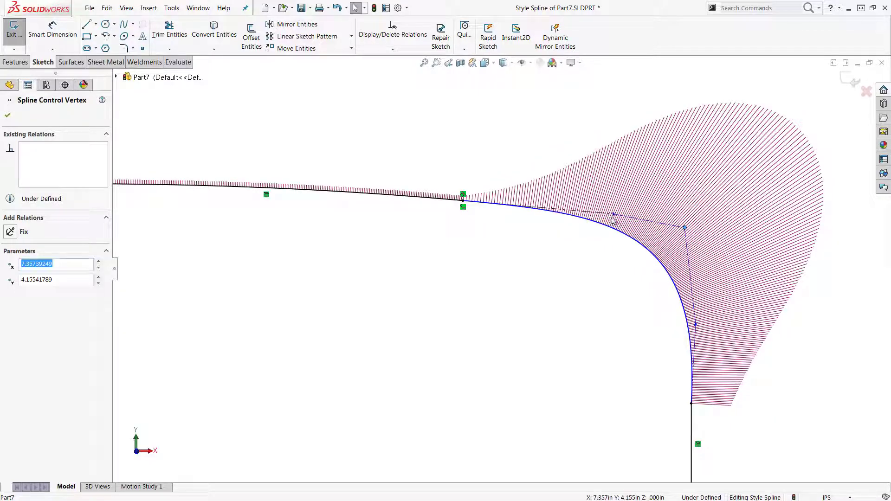
pyautogui.moveTo(607, 215); pyautogui.dragTo(628, 220)
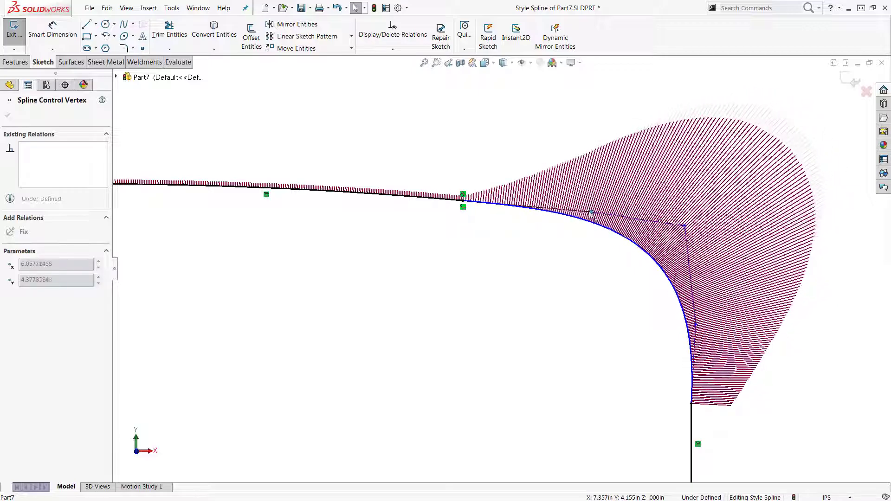
pyautogui.moveTo(618, 215); pyautogui.dragTo(619, 215)
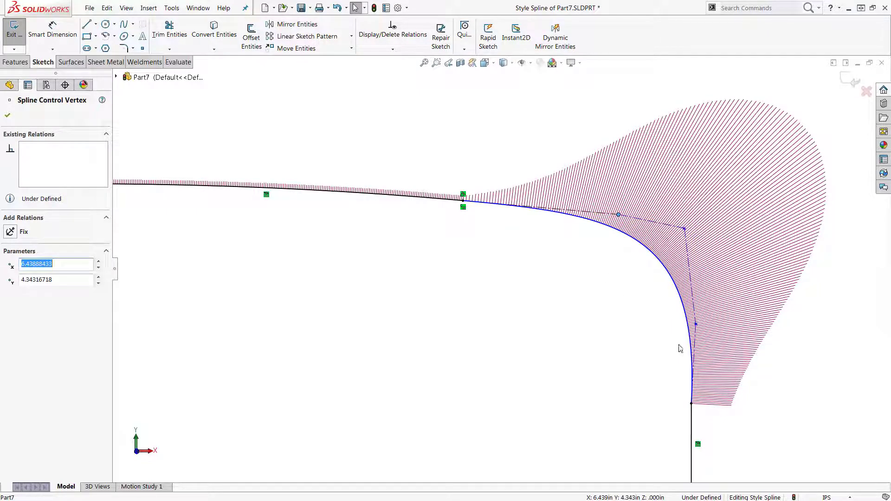
pyautogui.moveTo(700, 326)
pyautogui.mouseDown()
pyautogui.moveTo(691, 329)
pyautogui.moveTo(710, 314)
pyautogui.mouseUp()
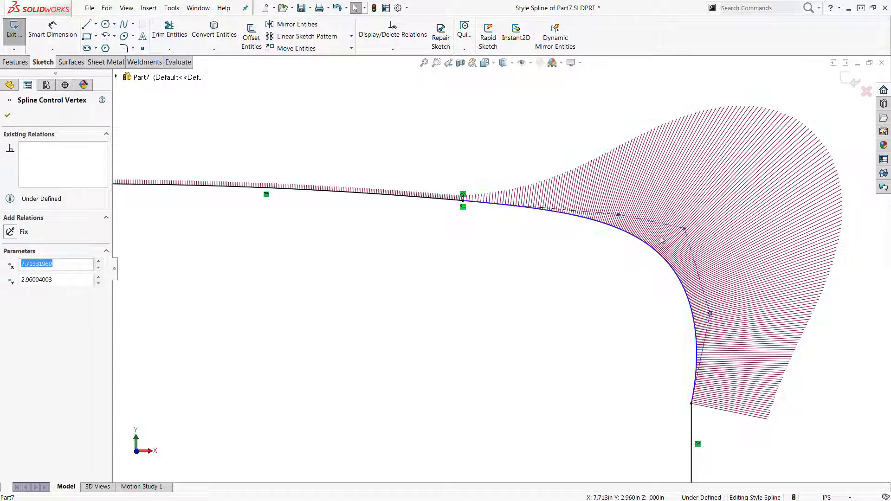
# - Raise the style spline's curve degree to 6, confirm, and fine-tune a control vertex
pyautogui.click(662, 253)
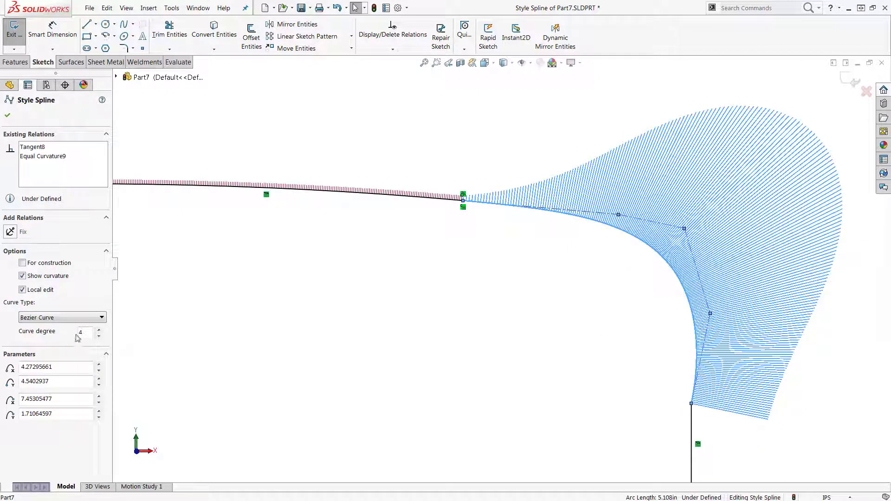
pyautogui.click(99, 330)
pyautogui.click(99, 331)
pyautogui.click(8, 117)
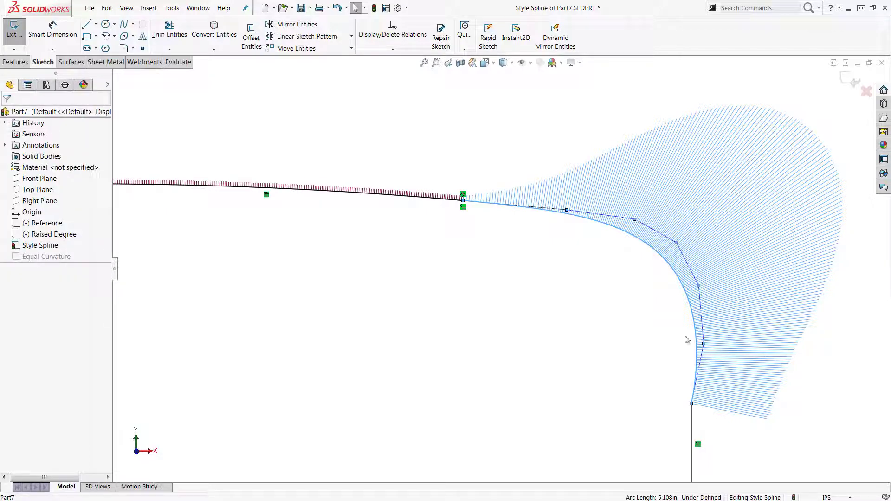
pyautogui.moveTo(704, 346); pyautogui.dragTo(713, 329)
# - Open the Equal Curvature sketch and draw a spline from the curve's end to the vertical line's top
pyautogui.click(848, 82)
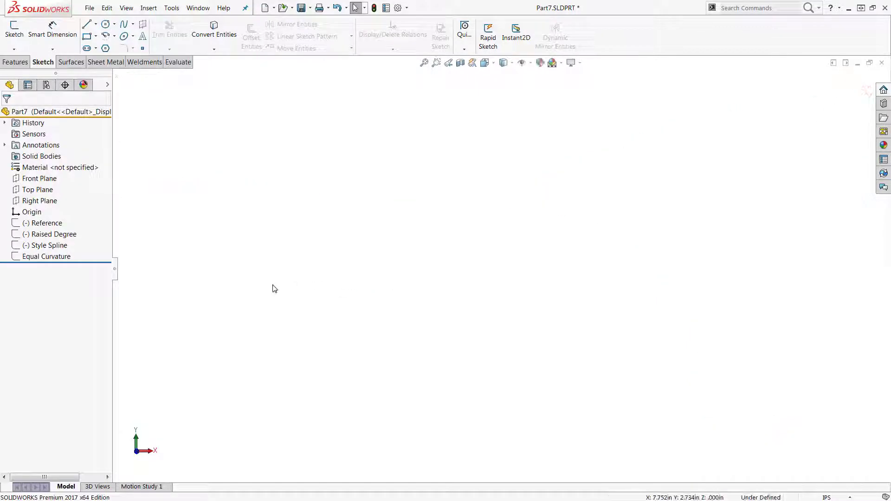
pyautogui.click(48, 258)
pyautogui.click(55, 229)
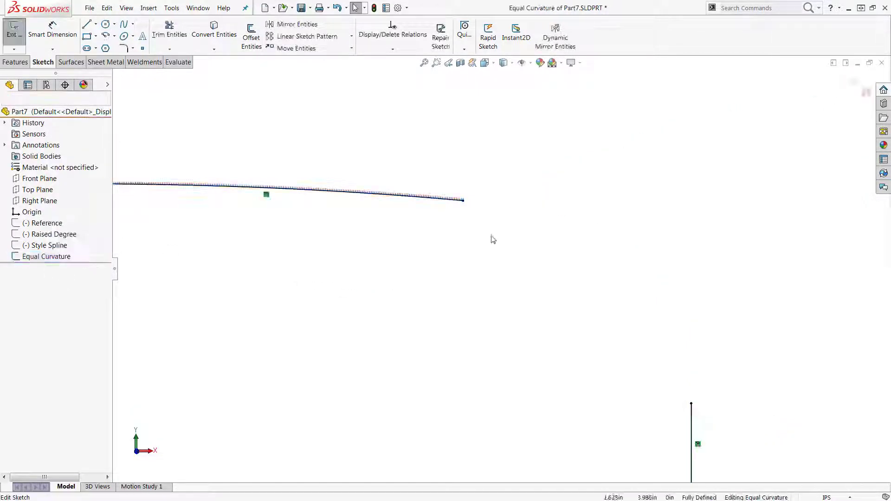
pyautogui.click(124, 26)
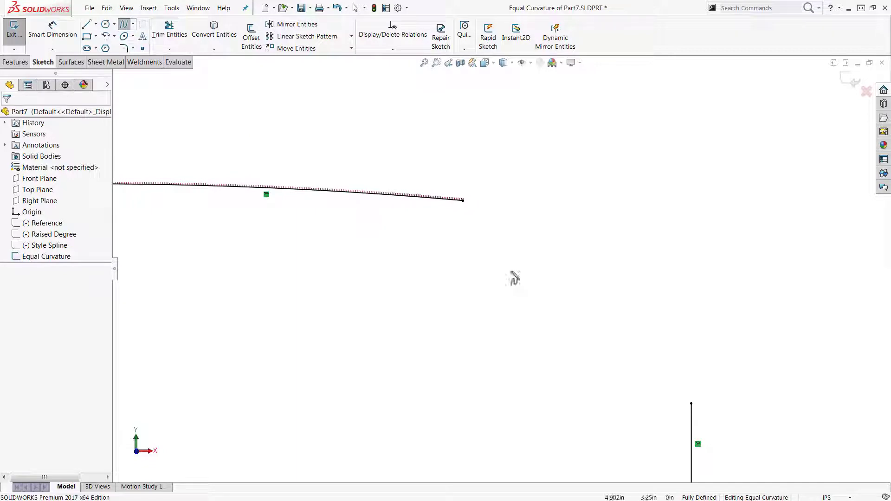
pyautogui.click(463, 200)
pyautogui.click(691, 403)
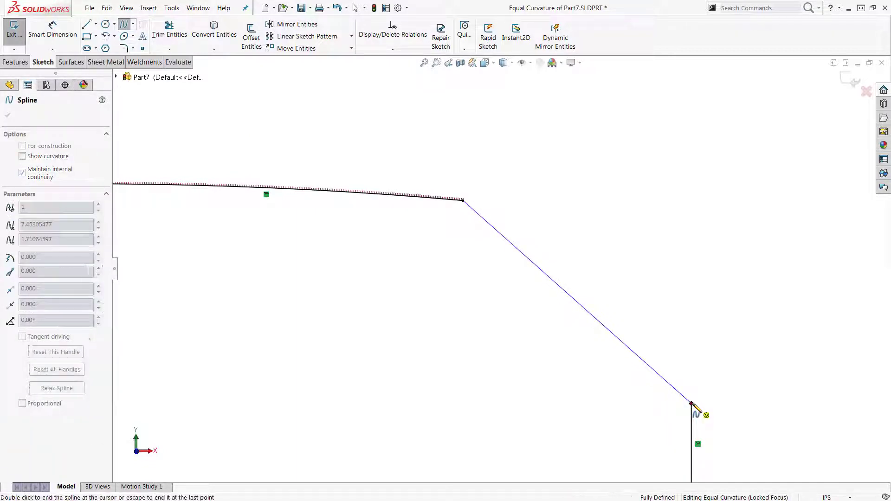
pyautogui.rightClick(694, 408)
pyautogui.click(696, 408)
# - Apply Equal Curvature relations at both the curve join and the vertical line end
pyautogui.click(463, 201)
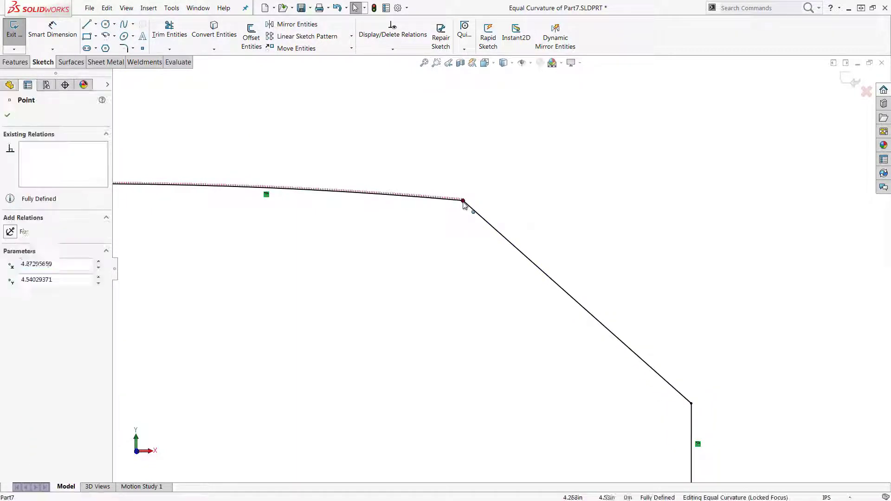
pyautogui.click(504, 161)
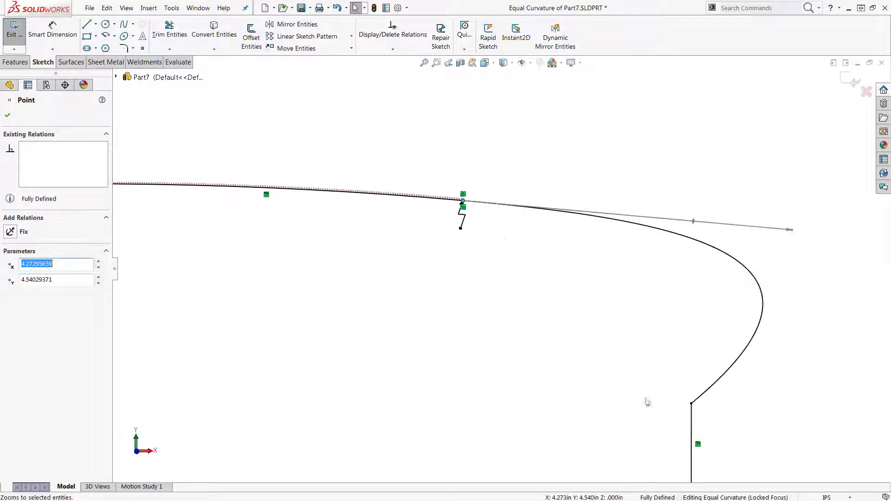
pyautogui.click(692, 405)
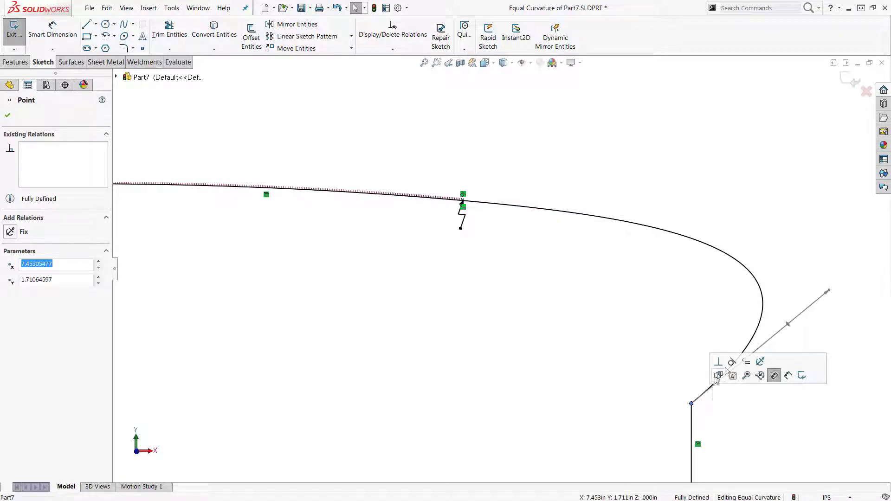
pyautogui.click(746, 362)
pyautogui.click(572, 328)
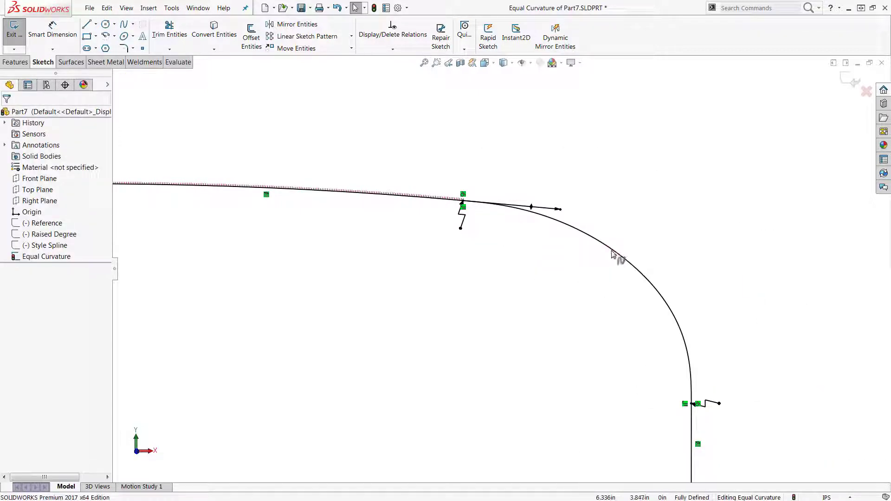
pyautogui.rightClick(611, 254)
# - Show the spline's curvature comb and tug its tangent handle to test the shape
pyautogui.click(649, 443)
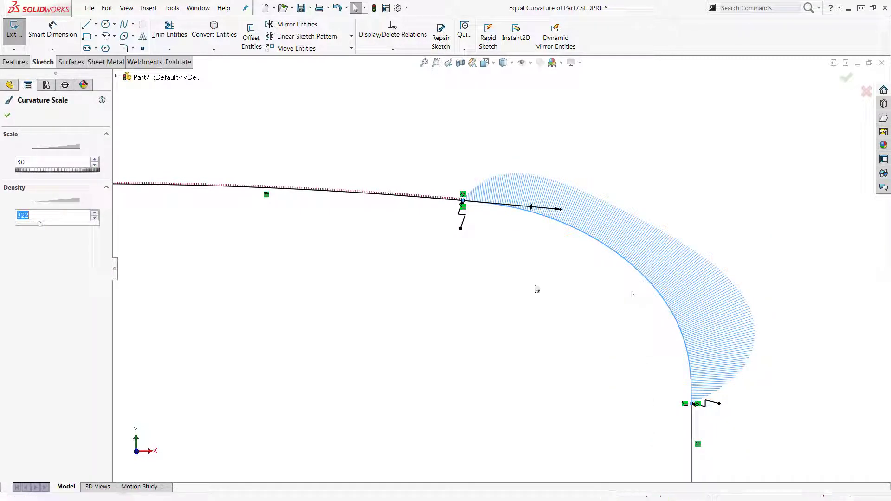
pyautogui.click(561, 229)
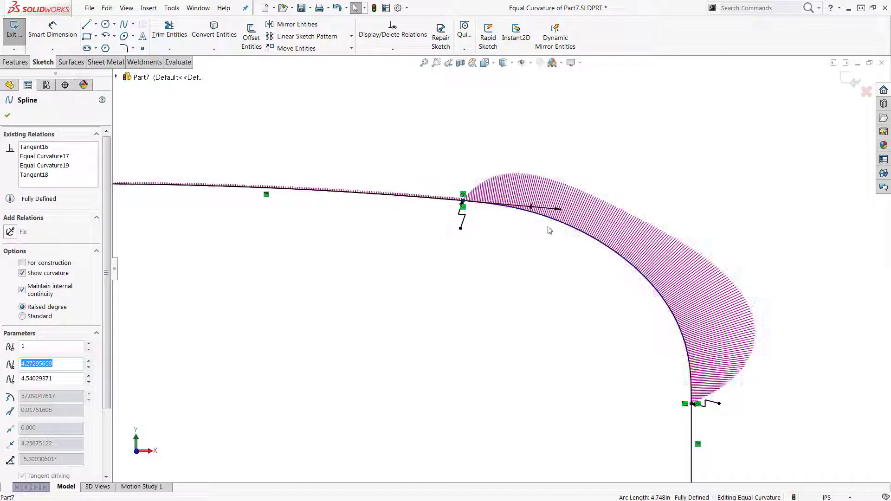
pyautogui.click(568, 213)
pyautogui.moveTo(571, 210); pyautogui.dragTo(592, 212)
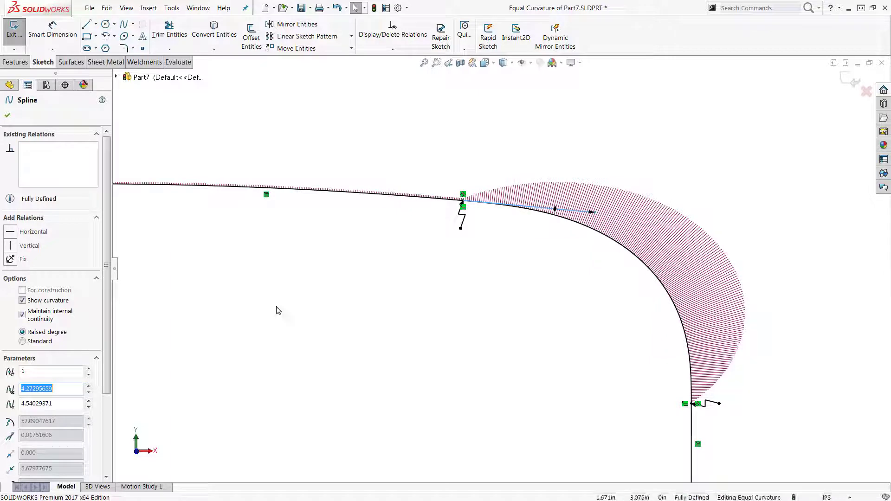
# - Try the Standard spline type, then revert to Raised degree and confirm the spline settings
pyautogui.click(43, 342)
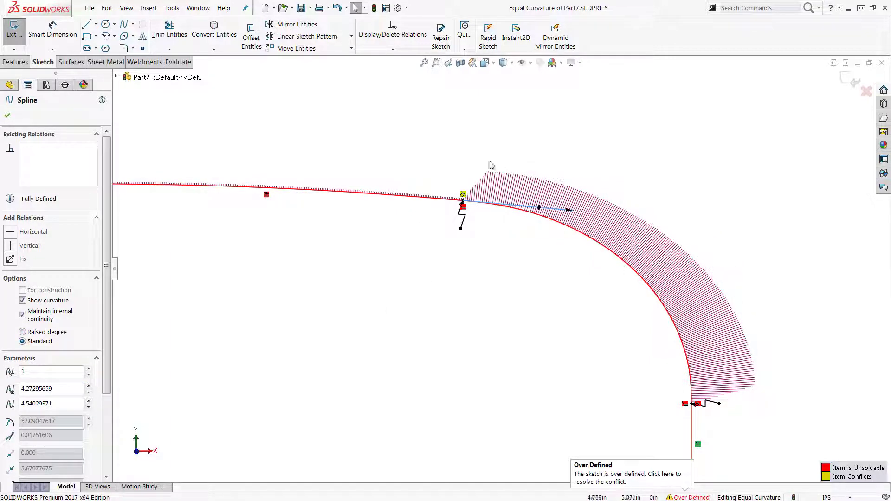
pyautogui.click(38, 335)
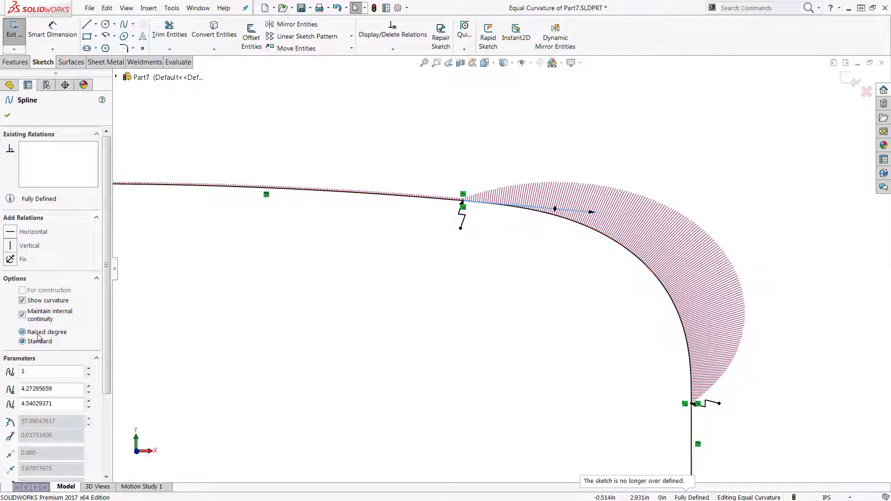
pyautogui.click(558, 241)
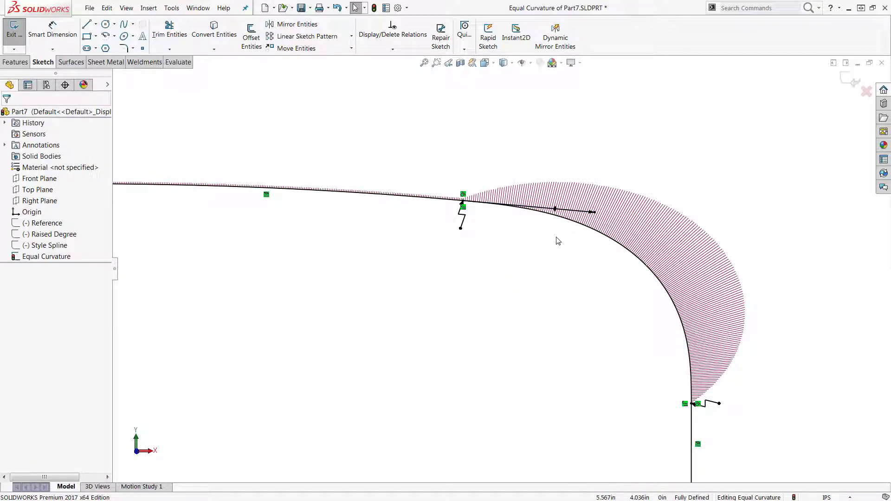